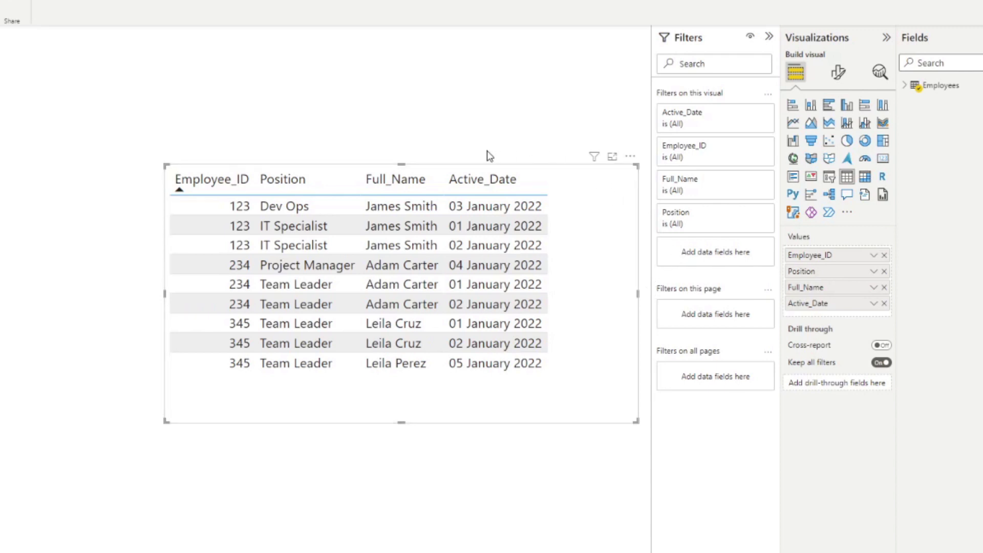
- Sort the table visual by Active_Date descending so 05 January 2022 appears at the top
{"action": "left_click", "coordinate": [497, 182]}
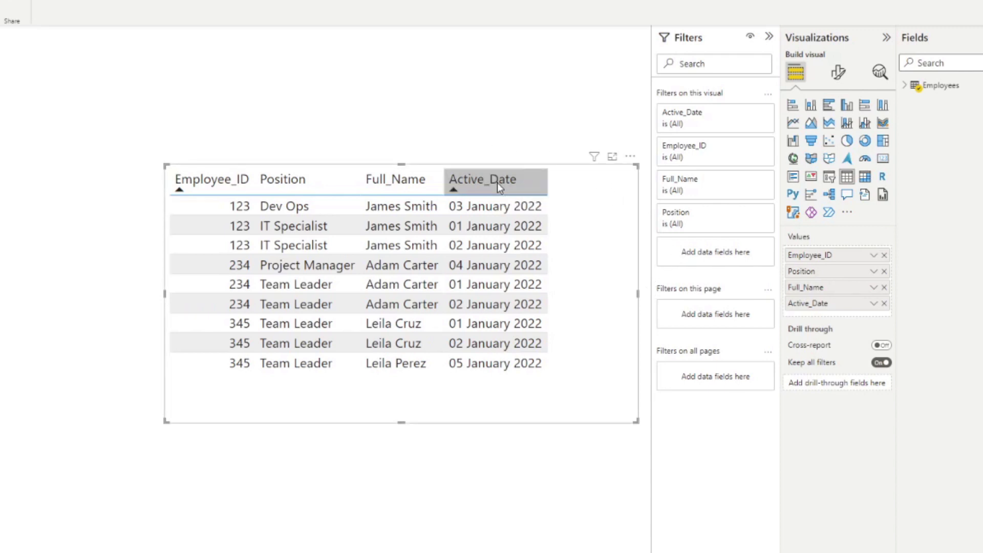
{"action": "left_click", "coordinate": [496, 182]}
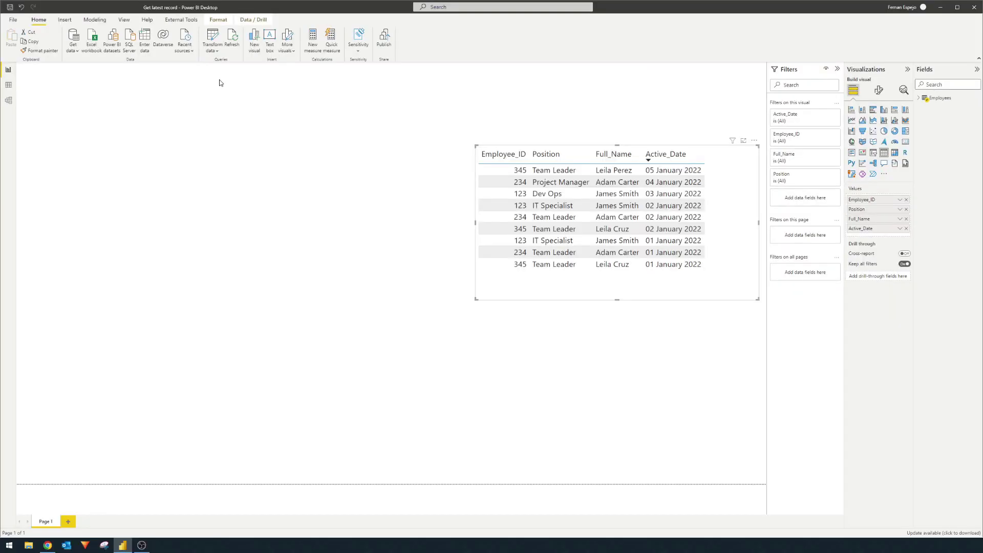
- Open the Employees data in Power Query Editor and sort Active_Date newest first
{"action": "left_click", "coordinate": [210, 32]}
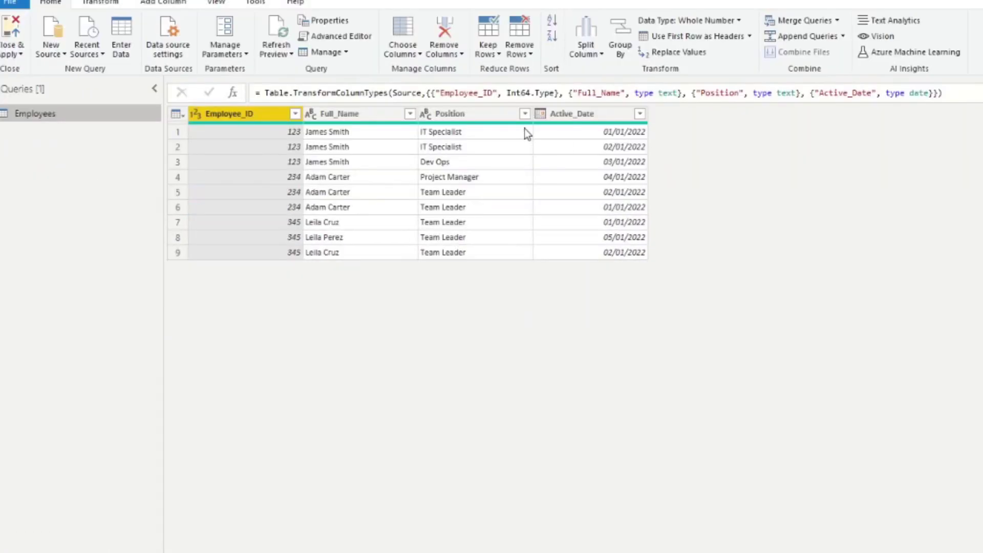
{"action": "left_click", "coordinate": [559, 151]}
{"action": "left_click", "coordinate": [540, 116]}
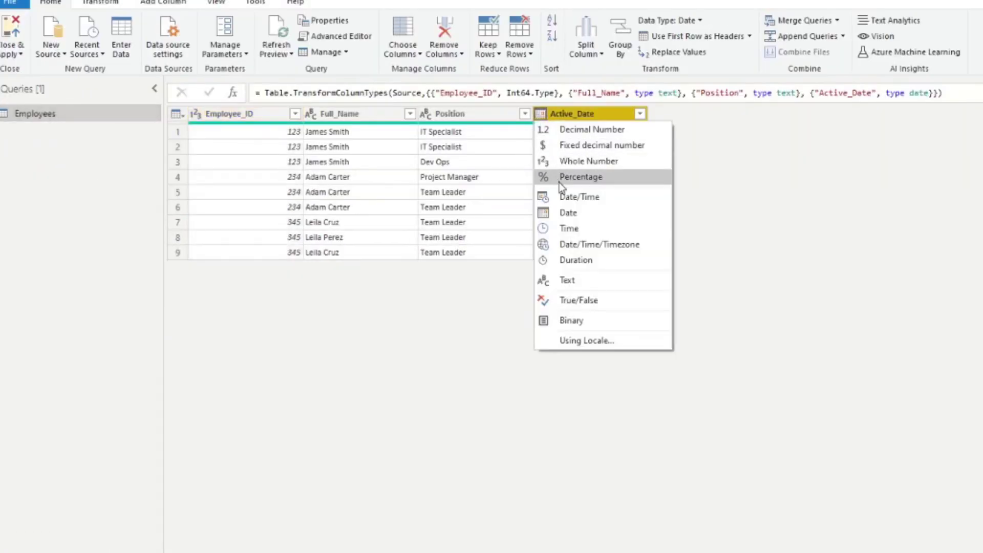
{"action": "left_click", "coordinate": [705, 127]}
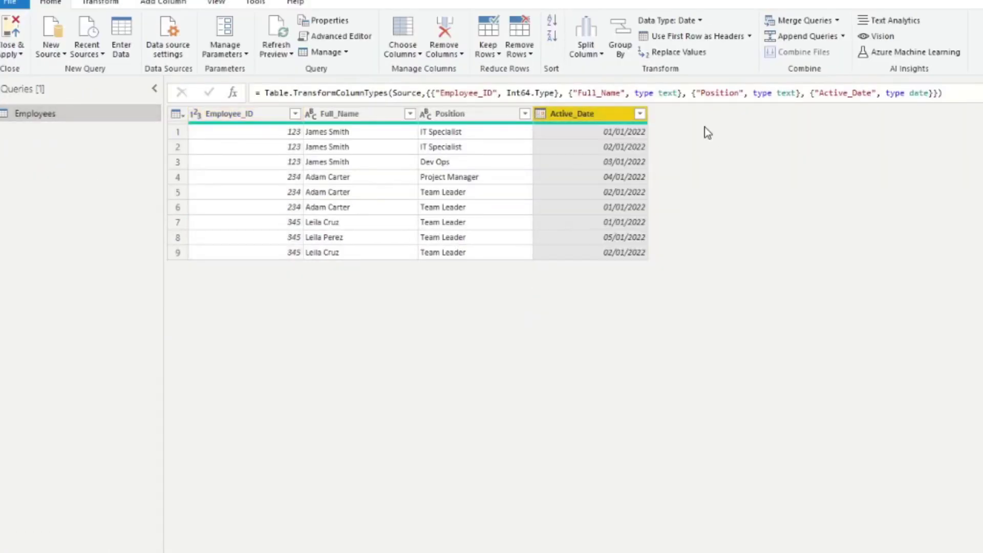
{"action": "left_click", "coordinate": [640, 113]}
{"action": "left_click", "coordinate": [608, 152]}
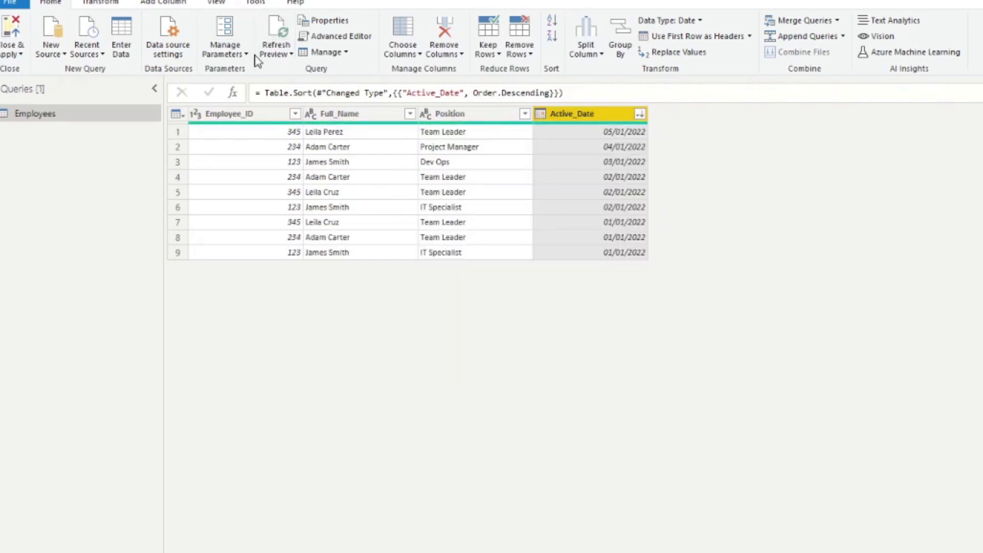
- Group the rows by Employee_ID with the All Rows operation into a Count column
{"action": "left_click", "coordinate": [284, 113]}
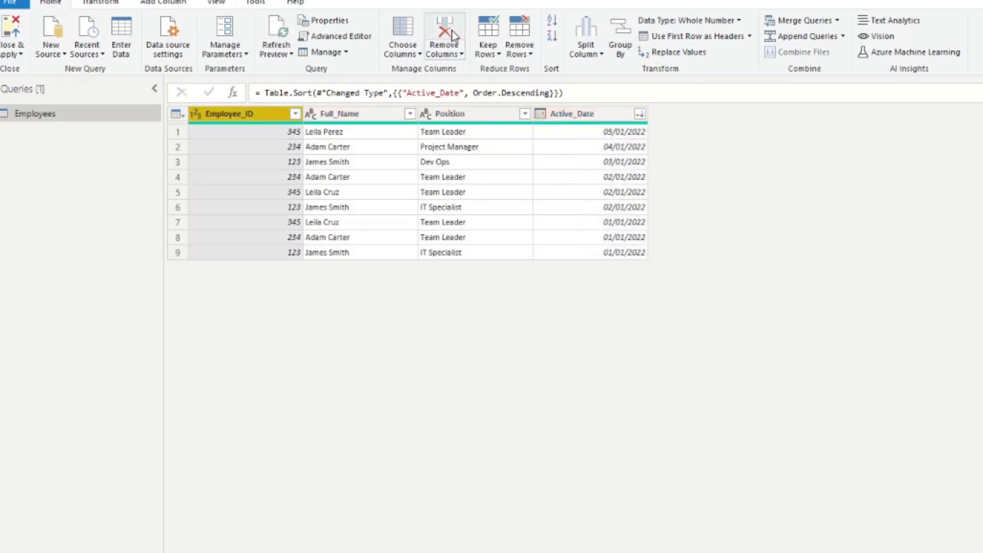
{"action": "left_click", "coordinate": [620, 35]}
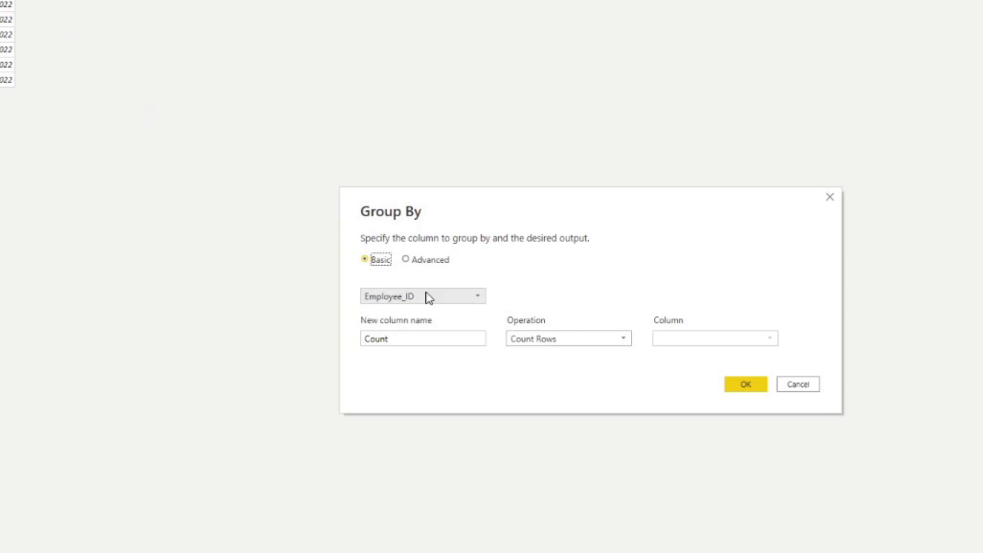
{"action": "left_click", "coordinate": [429, 298]}
{"action": "left_click", "coordinate": [429, 308]}
{"action": "left_click", "coordinate": [614, 342]}
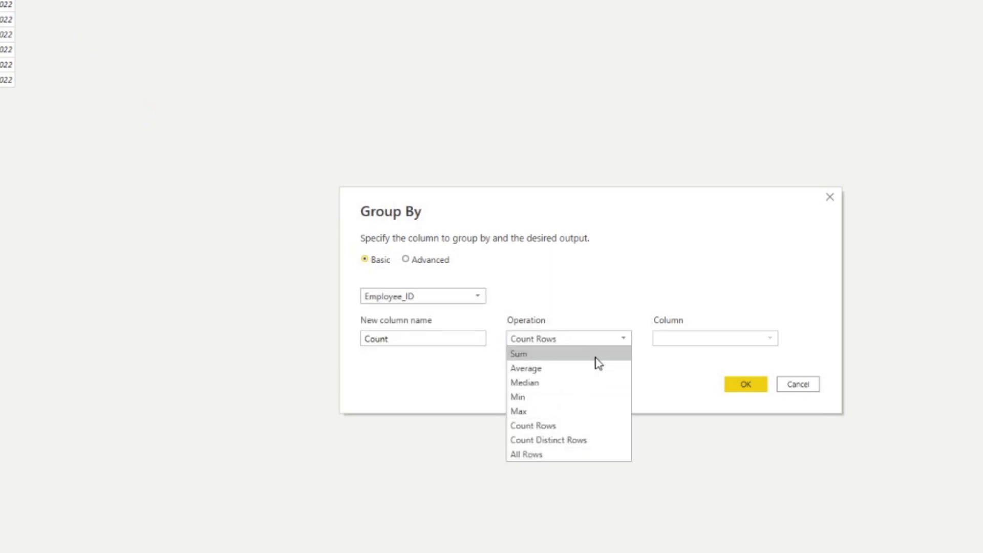
{"action": "left_click", "coordinate": [548, 455]}
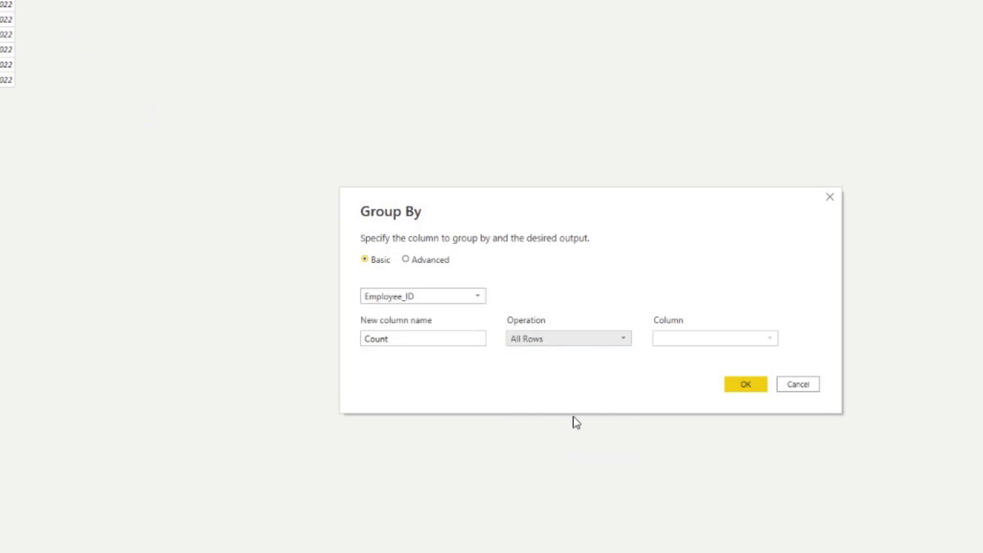
{"action": "left_click", "coordinate": [747, 385]}
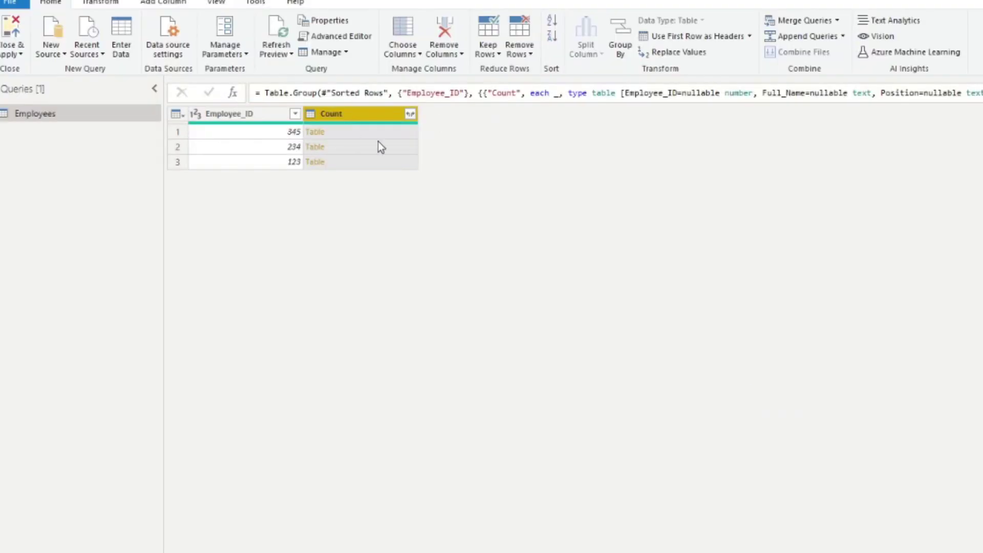
- Add a Custom column using the formula Table.AddIndexColumn([Count], "Rank")
{"action": "left_click", "coordinate": [381, 133]}
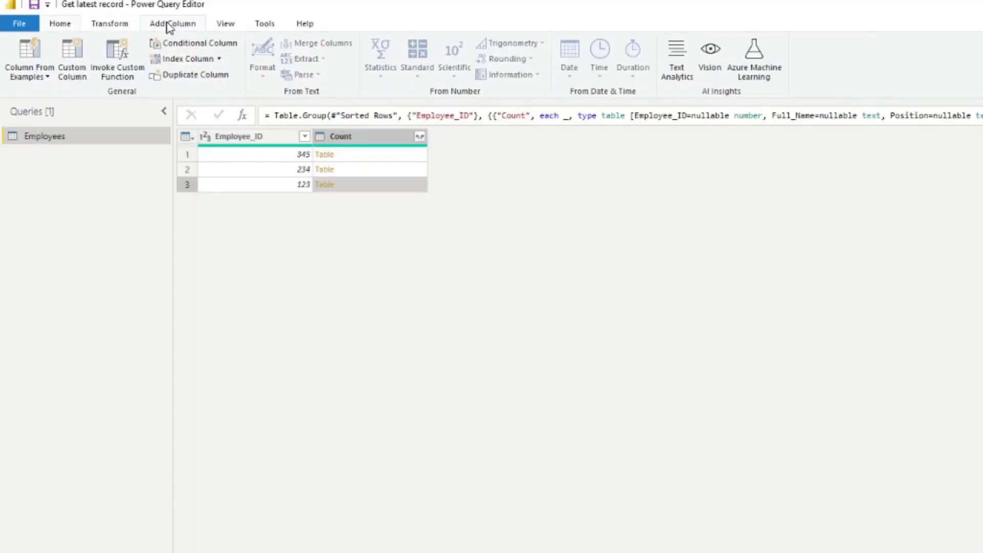
{"action": "left_click", "coordinate": [80, 56]}
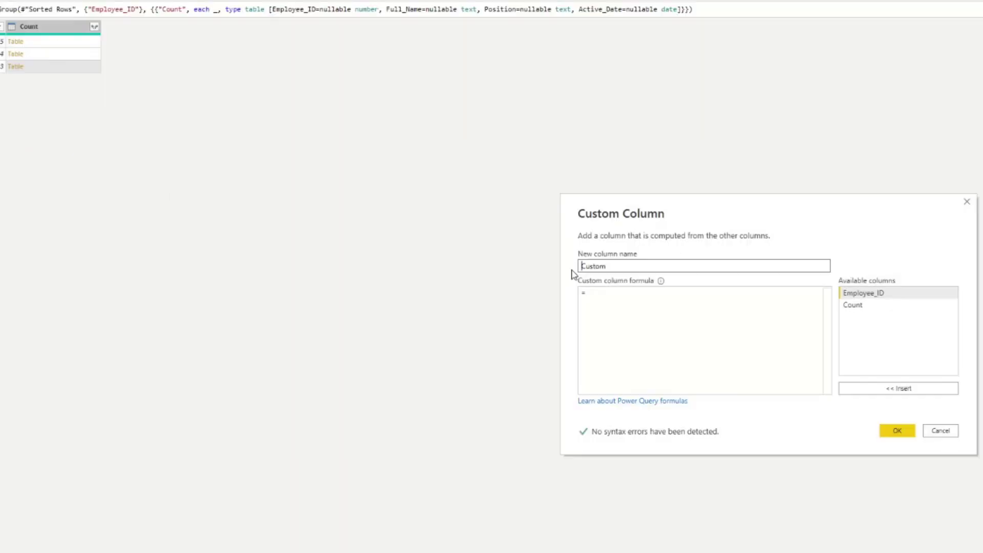
{"action": "left_click", "coordinate": [617, 305]}
{"action": "type", "text": "Table"}
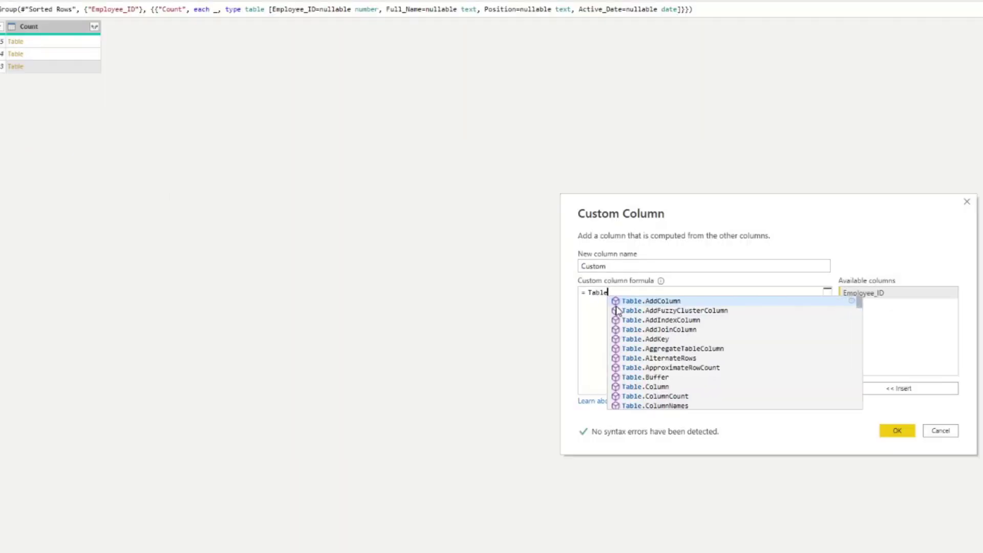
{"action": "type", "text": ".AddInde"}
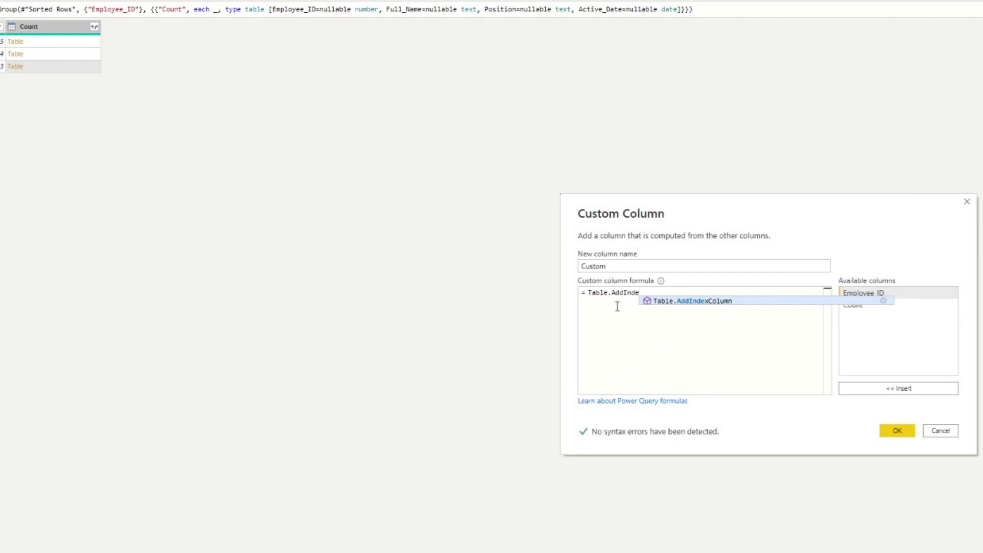
{"action": "key", "text": "Tab"}
{"action": "key", "text": "ctrl+z"}
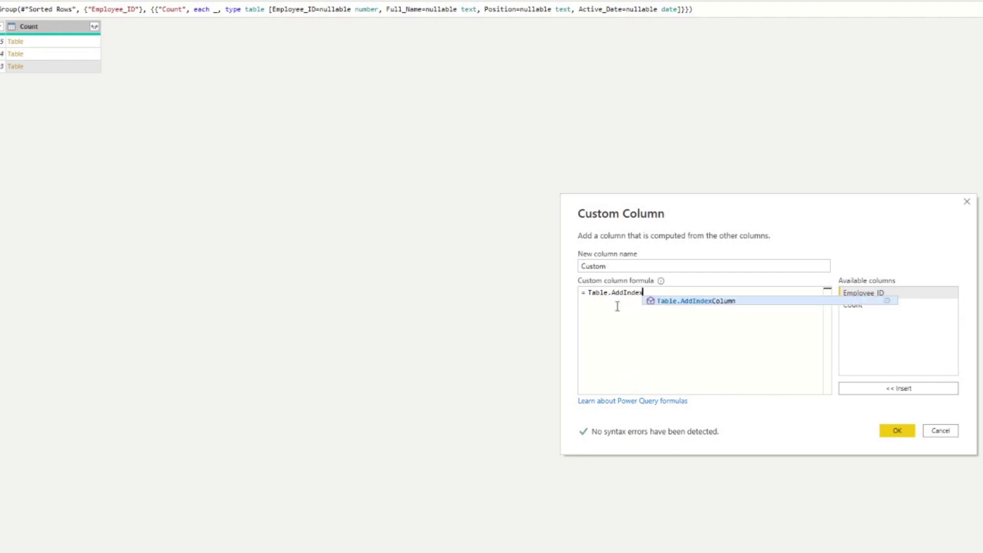
{"action": "key", "text": "Tab"}
{"action": "type", "text": "("}
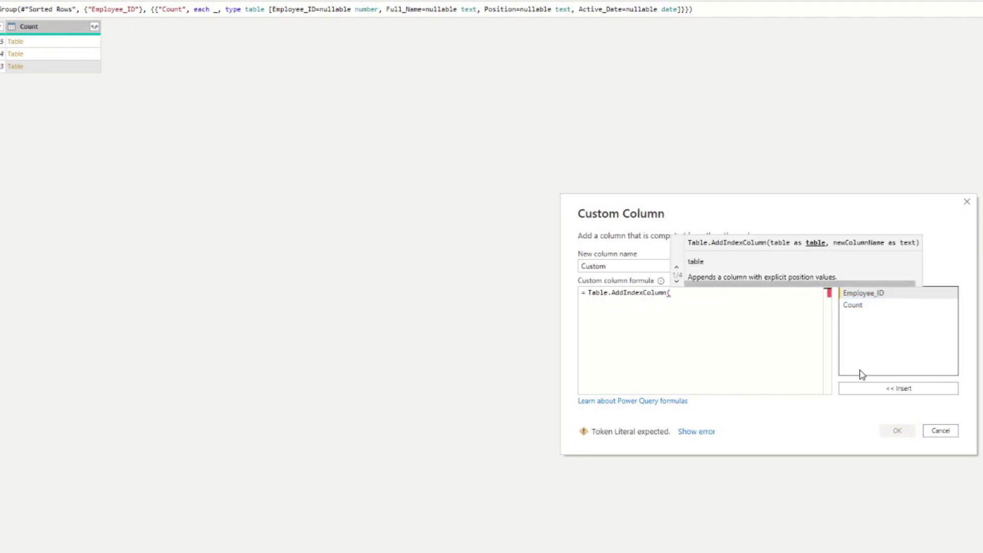
{"action": "double_click", "coordinate": [853, 307]}
{"action": "type", "text": ")"}
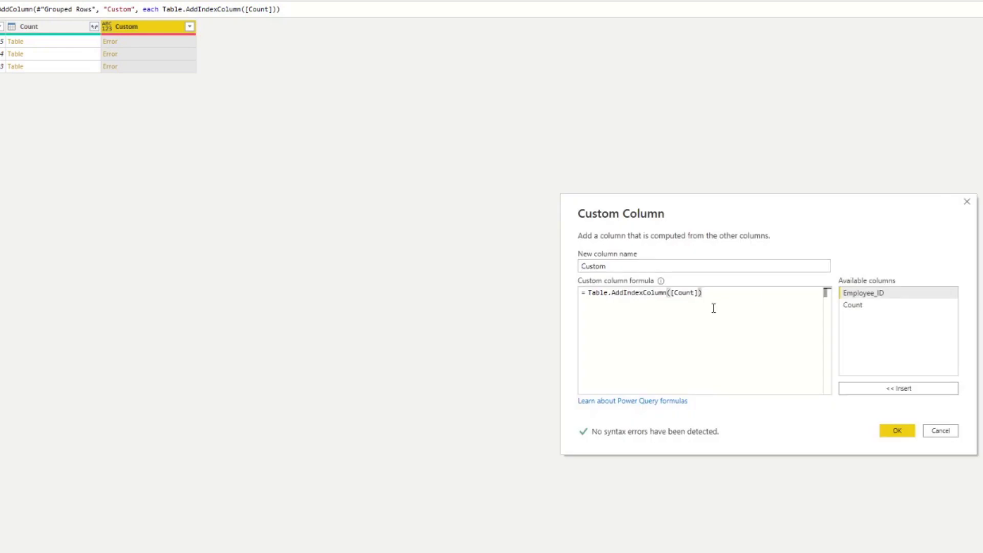
{"action": "key", "text": "BackSpace"}
{"action": "type", "text": ", "}
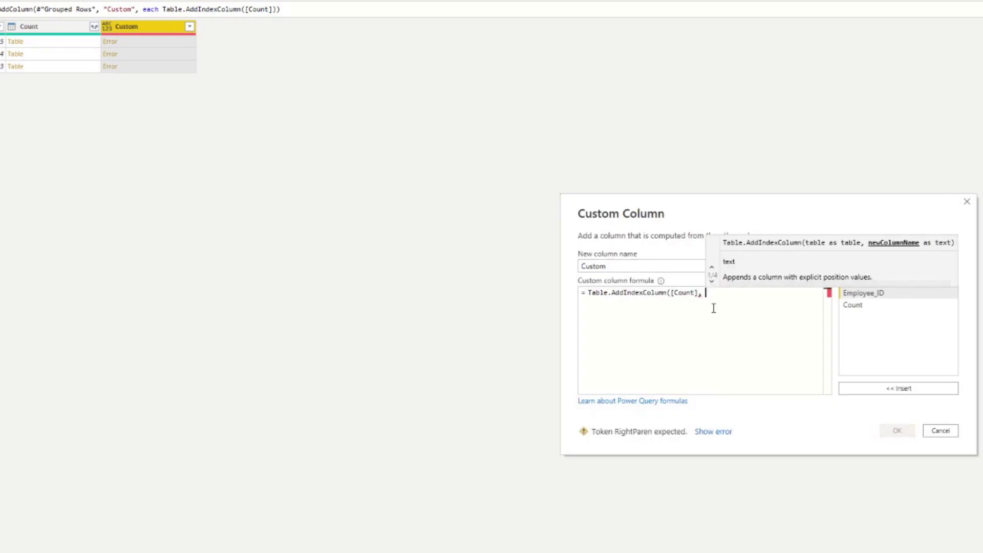
{"action": "type", "text": "\"Rank\""}
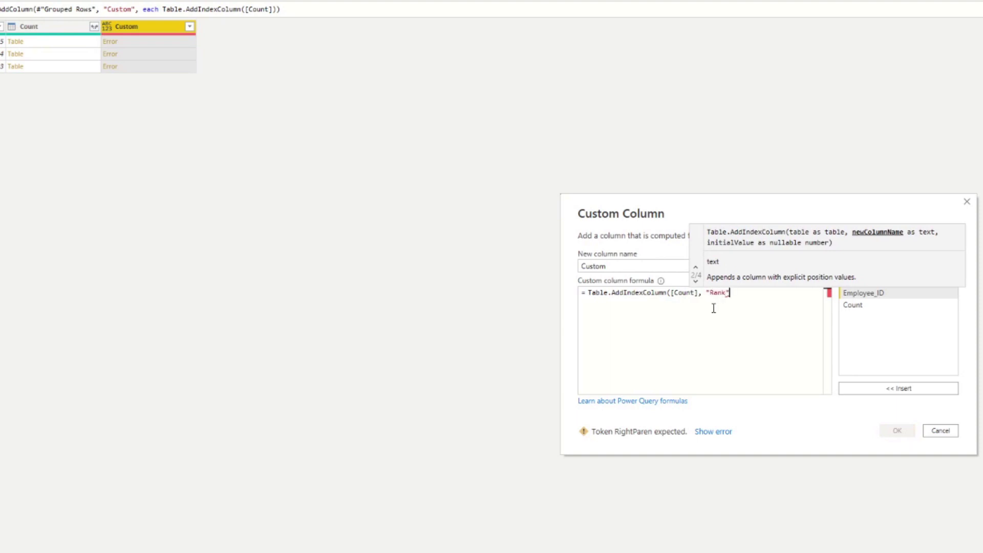
{"action": "type", "text": ")"}
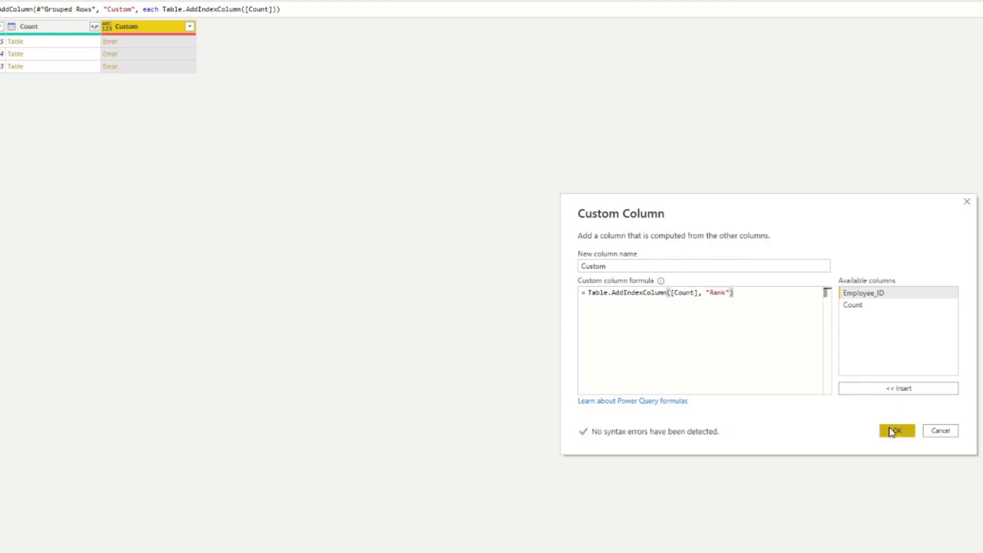
{"action": "left_click", "coordinate": [891, 431]}
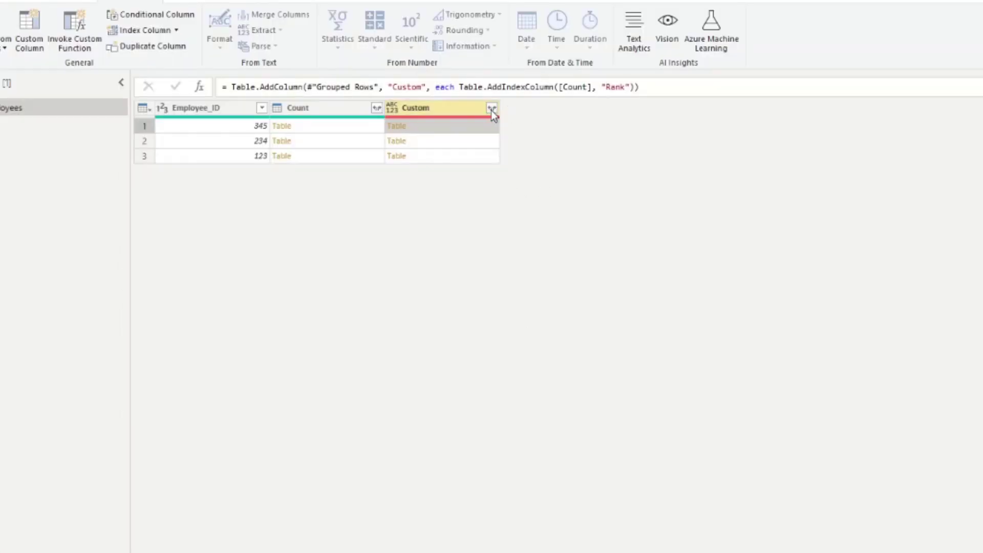
- Expand all nested Custom columns and filter Custom.Rank to keep only rank 0
{"action": "left_click", "coordinate": [492, 108]}
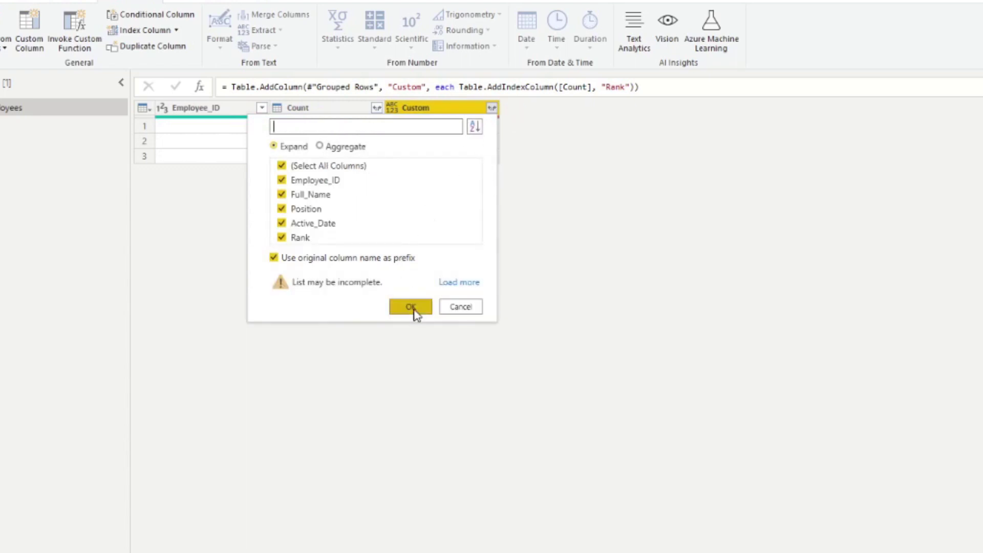
{"action": "left_click", "coordinate": [410, 306]}
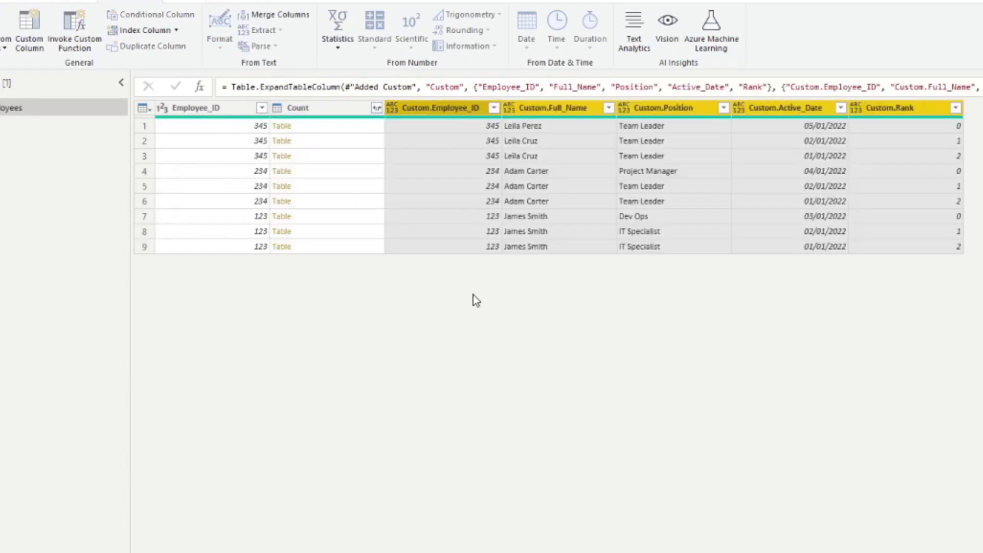
{"action": "left_click", "coordinate": [955, 108]}
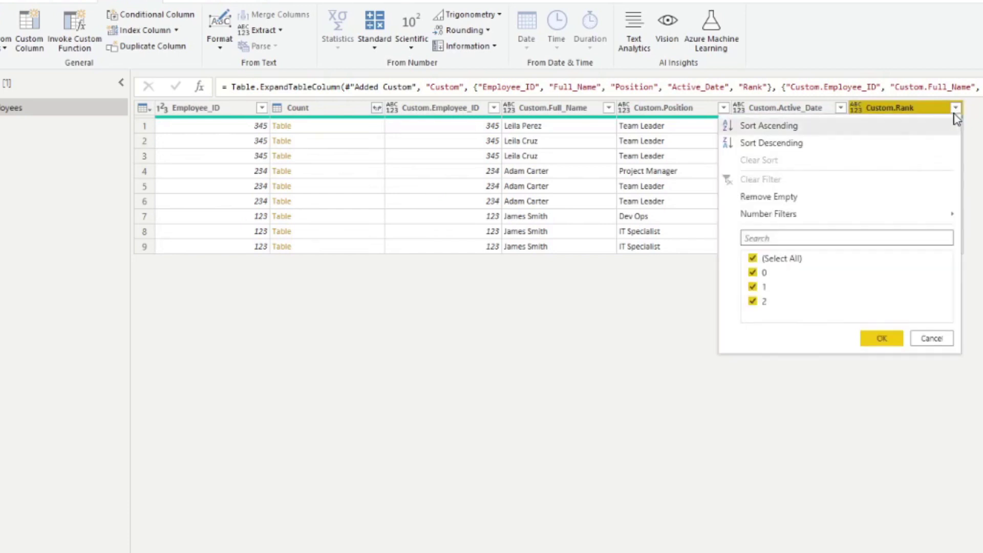
{"action": "left_click", "coordinate": [752, 258]}
{"action": "left_click", "coordinate": [753, 272]}
{"action": "left_click", "coordinate": [874, 338]}
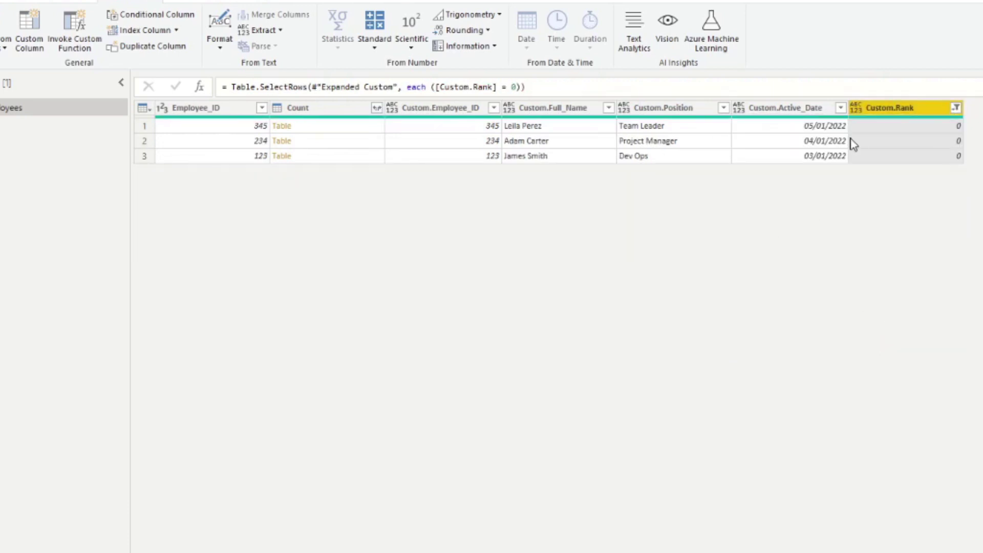
- Keep only the Custom.Employee_ID through Custom.Active_Date columns, removing all others
{"action": "left_click", "coordinate": [254, 109]}
{"action": "left_click", "coordinate": [420, 110]}
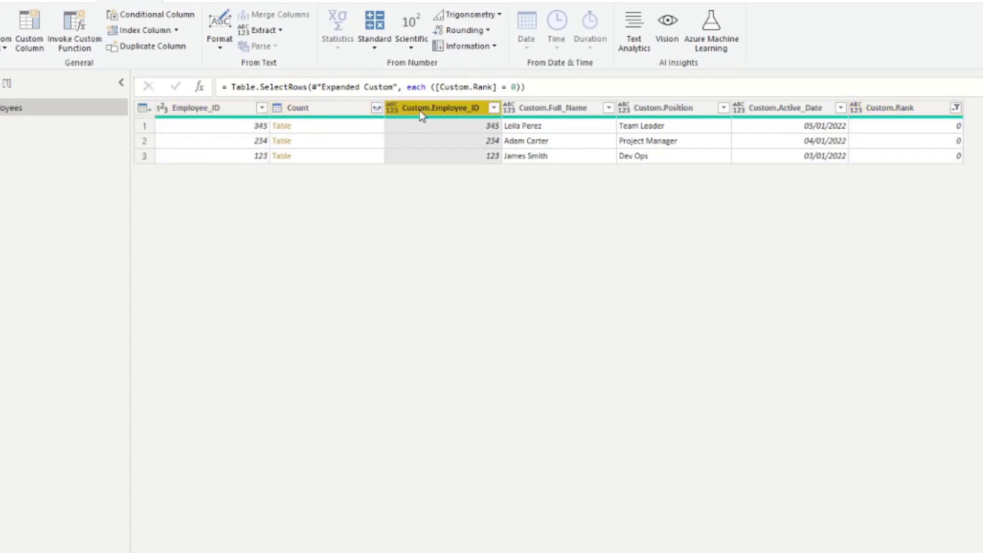
{"action": "left_click", "coordinate": [771, 109], "text": "shift"}
{"action": "right_click", "coordinate": [770, 110]}
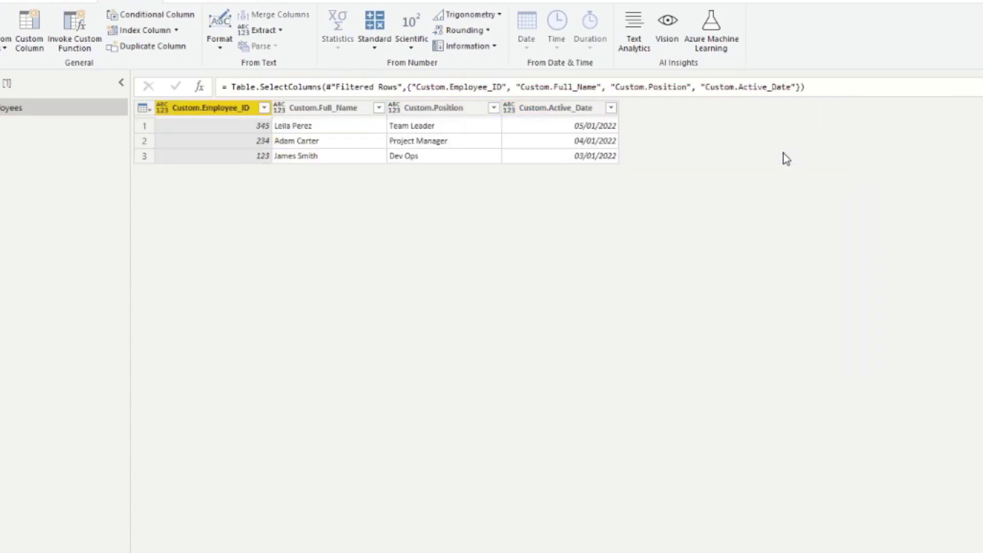
{"action": "double_click", "coordinate": [204, 107]}
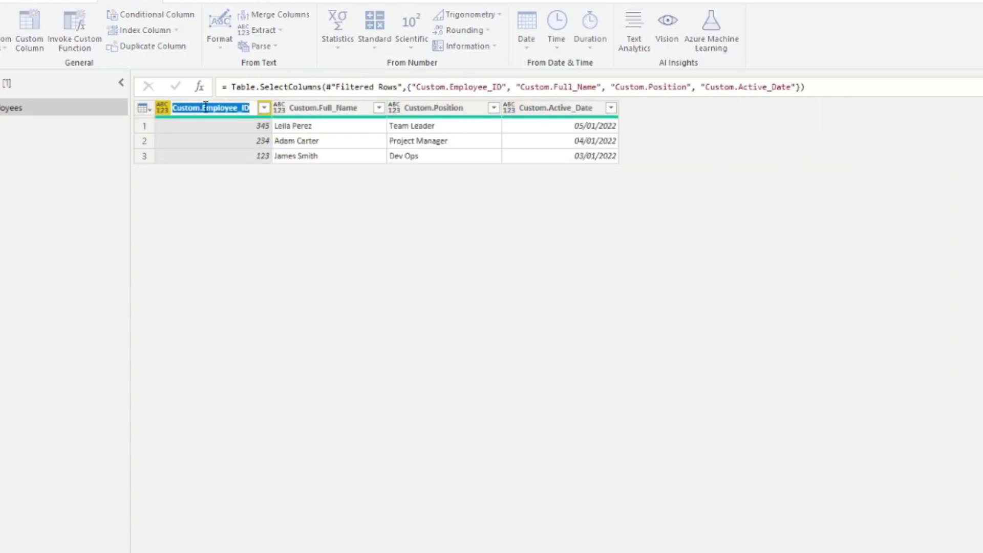
{"action": "key", "text": "Return"}
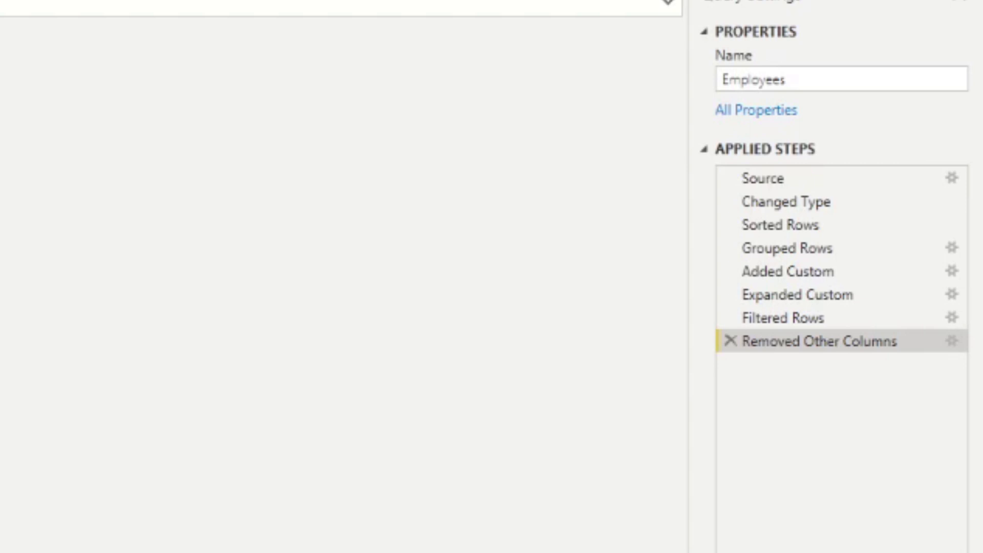
- Delete Grouped Rows and every later step, returning to the nine rows at Sorted Rows
{"action": "left_click", "coordinate": [806, 225]}
{"action": "right_click", "coordinate": [806, 225]}
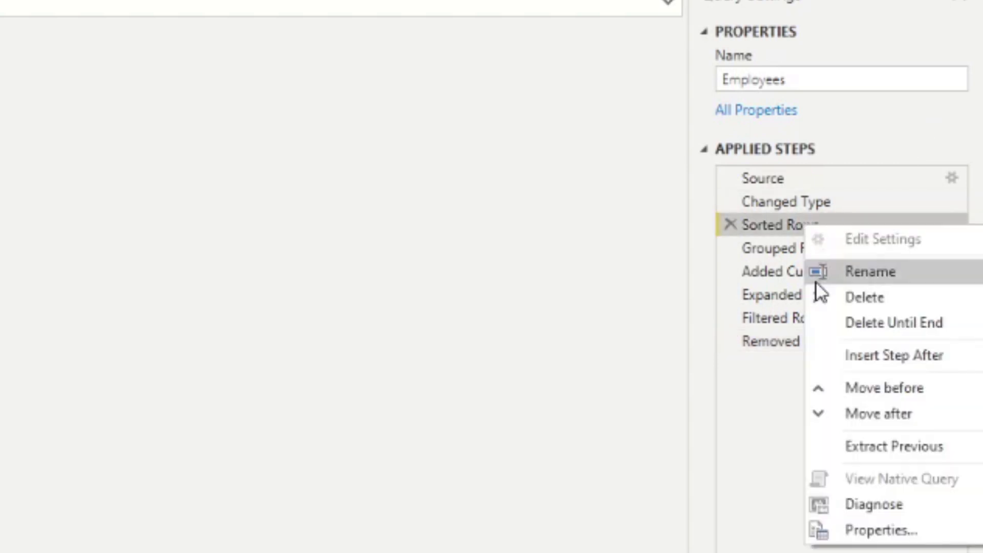
{"action": "left_click", "coordinate": [781, 250]}
{"action": "right_click", "coordinate": [782, 251]}
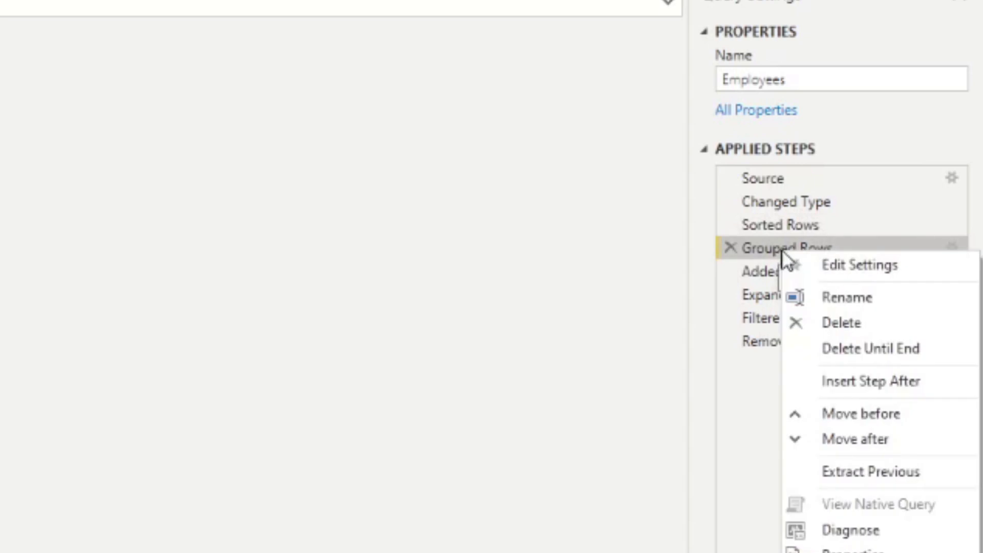
{"action": "left_click", "coordinate": [834, 348]}
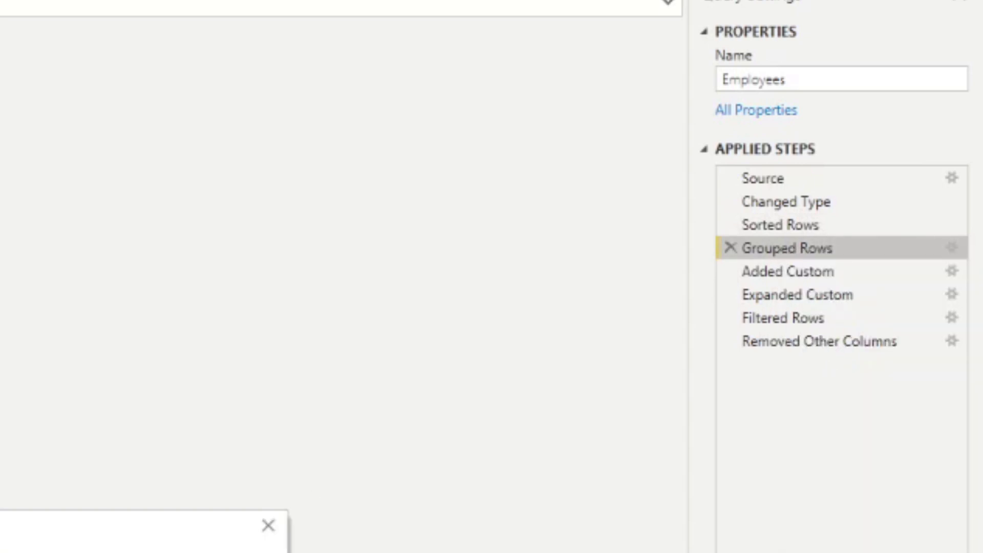
{"action": "left_click", "coordinate": [792, 204]}
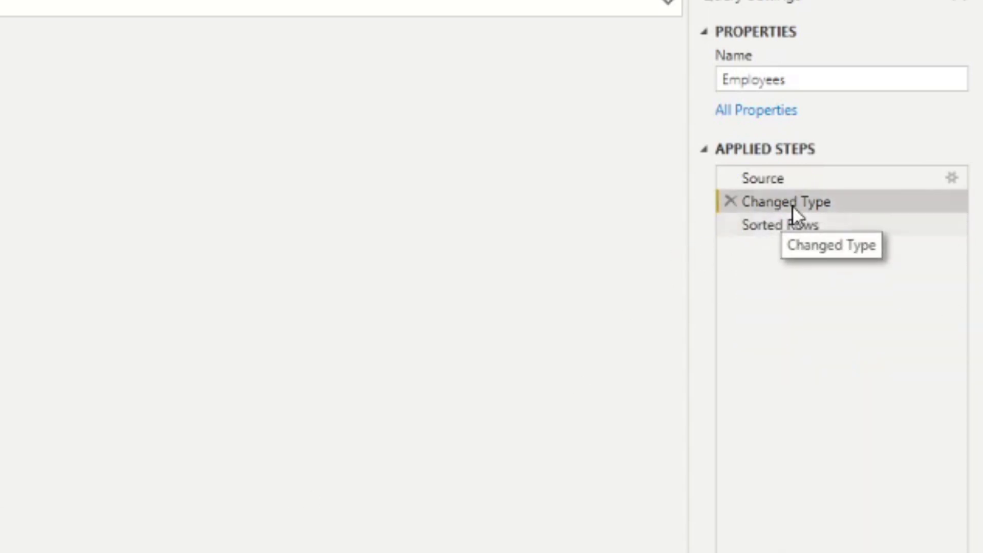
{"action": "left_click", "coordinate": [793, 226]}
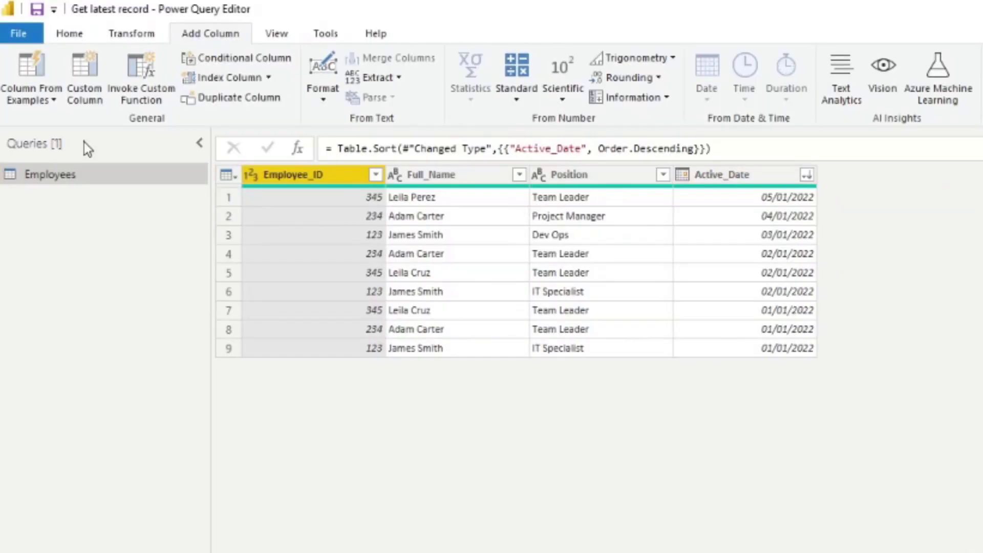
- Remove duplicate rows based on the Employee_ID column
{"action": "right_click", "coordinate": [335, 185]}
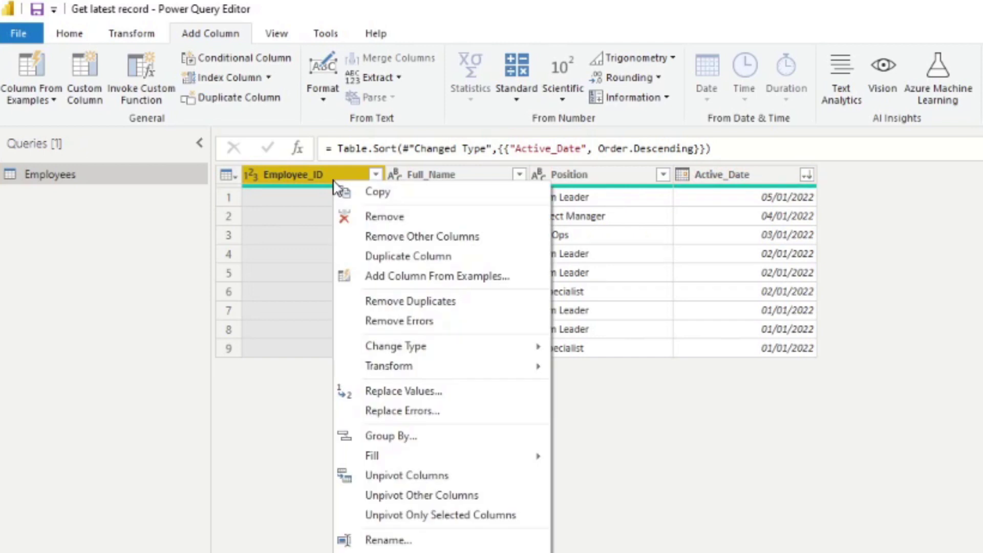
{"action": "left_click", "coordinate": [425, 305]}
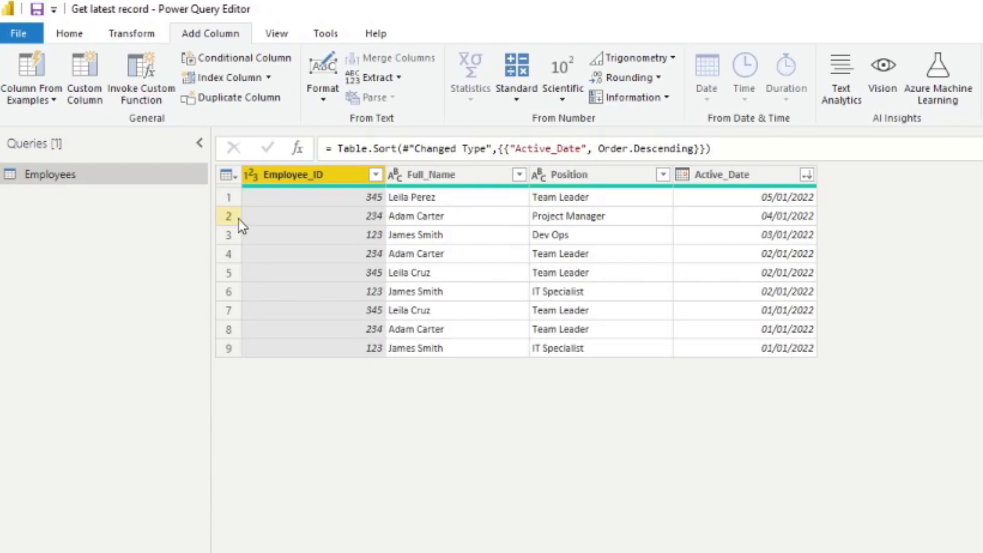
- Wrap the Sorted Rows Table.Sort formula in Table.Buffer( … )
{"action": "left_click", "coordinate": [336, 148]}
{"action": "type", "text": "Table.B"}
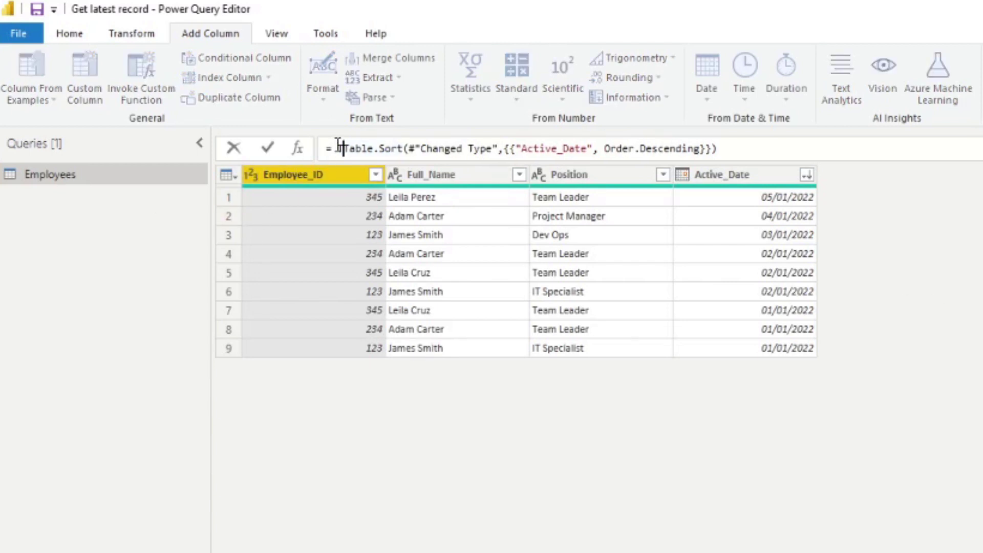
{"action": "type", "text": "uffer("}
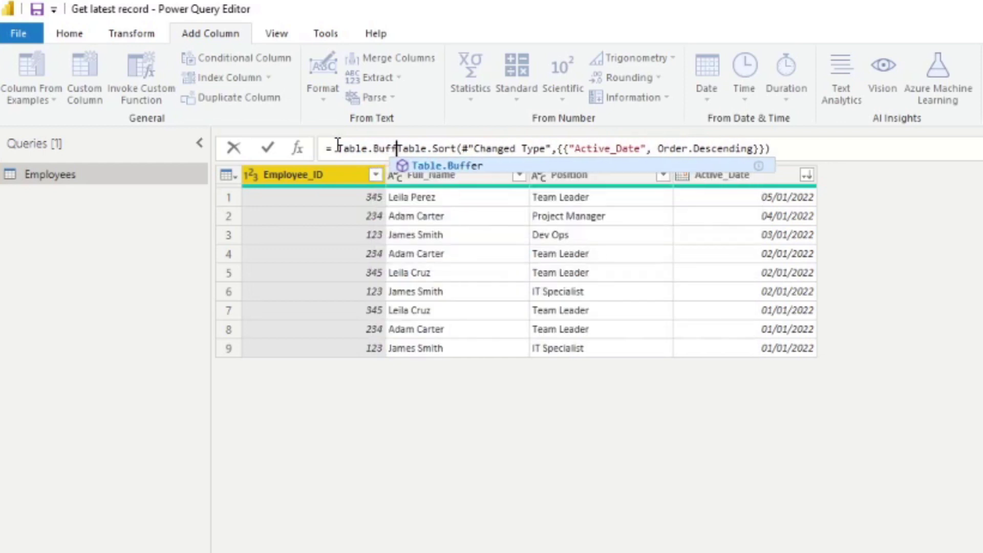
{"action": "left_click", "coordinate": [811, 145]}
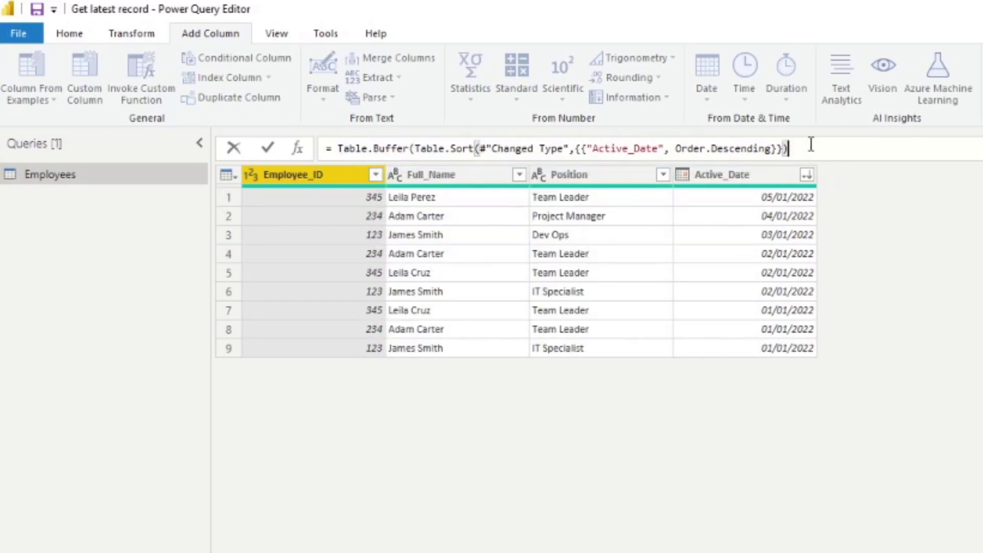
{"action": "type", "text": ")"}
{"action": "key", "text": "Return"}
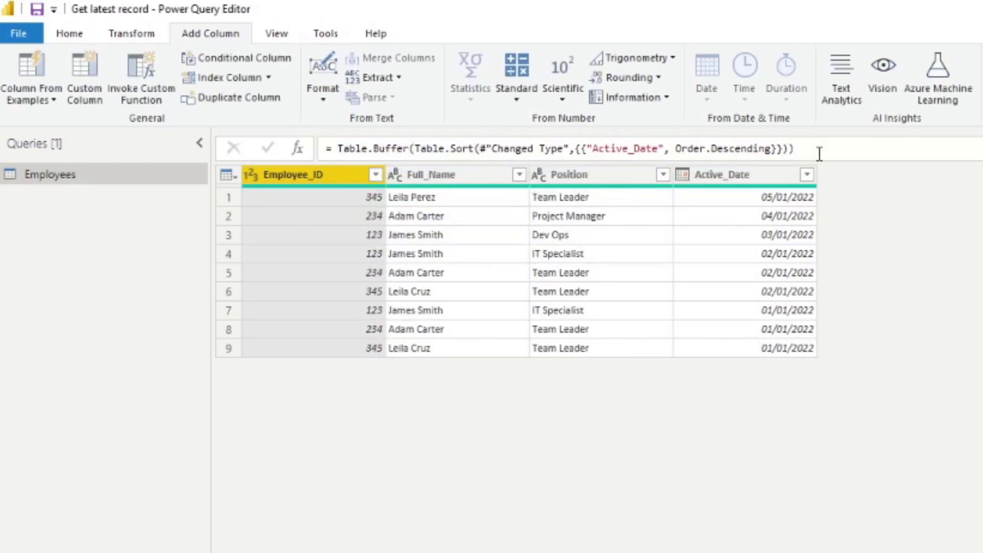